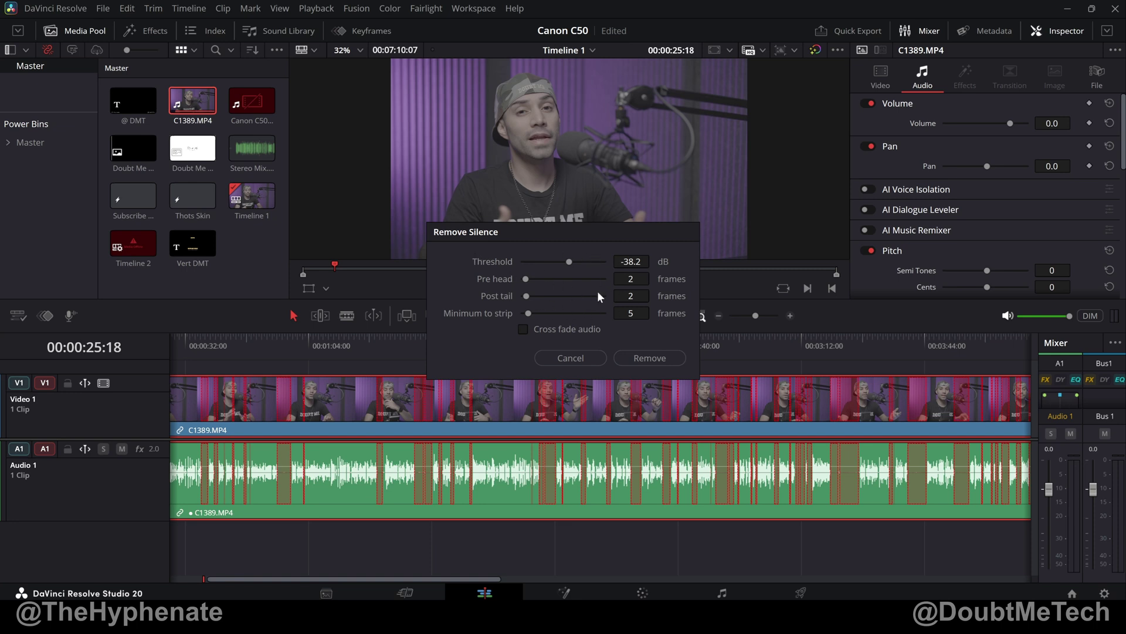
Step: Review the silences marked on the C1389.MP4 clip, playing through those near the two-minute mark, and cancel the silence removal
{"action": "scroll", "coordinate": [623, 490], "scroll_direction": "down", "scroll_amount": 3}
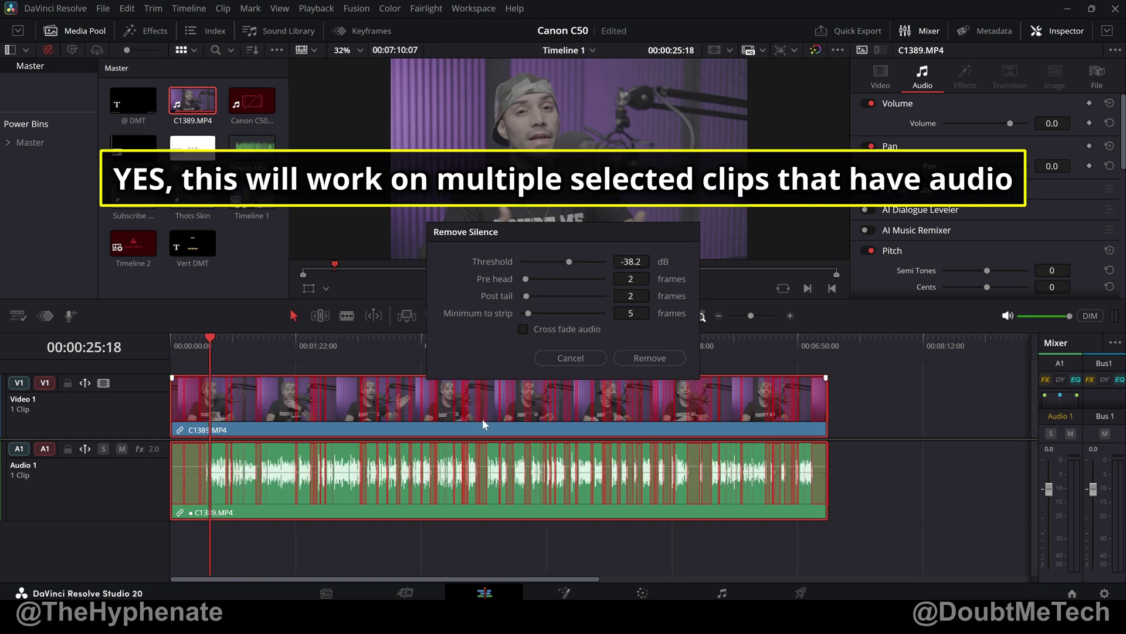
{"action": "scroll", "coordinate": [478, 457], "scroll_direction": "up", "scroll_amount": 3}
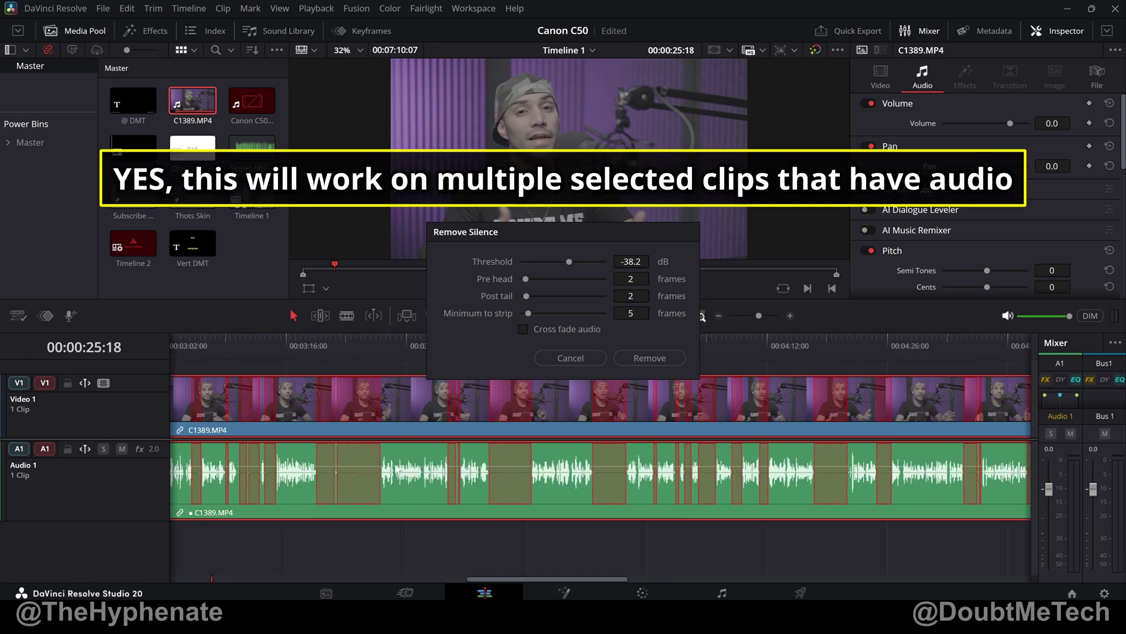
{"action": "left_click_drag", "start_coordinate": [577, 578], "coordinate": [435, 579]}
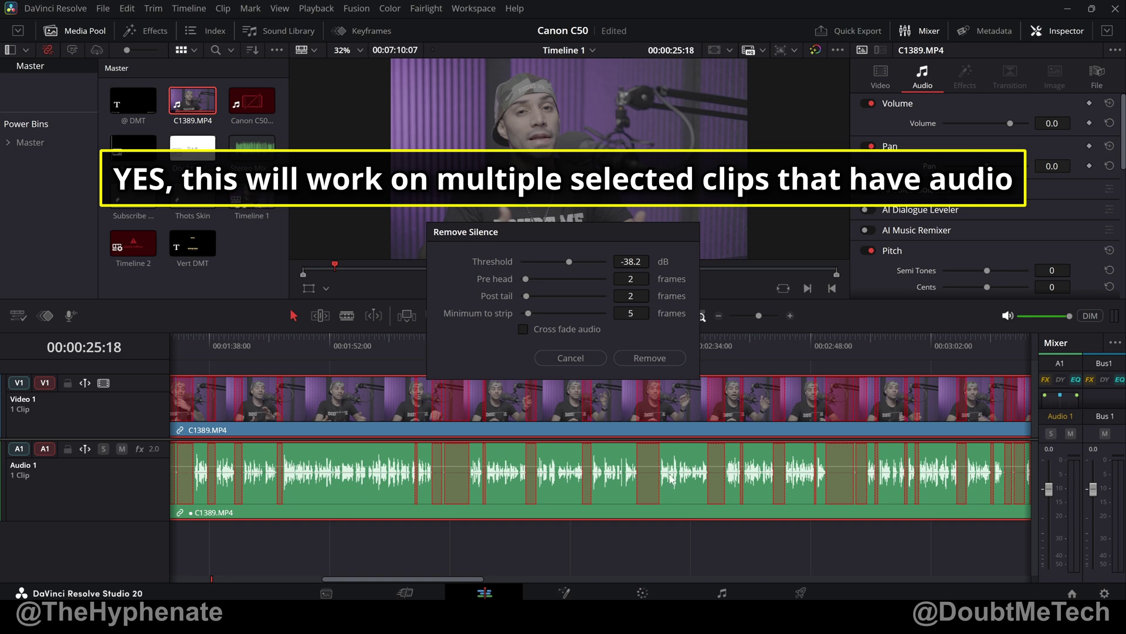
{"action": "left_click_drag", "start_coordinate": [565, 231], "coordinate": [601, 239]}
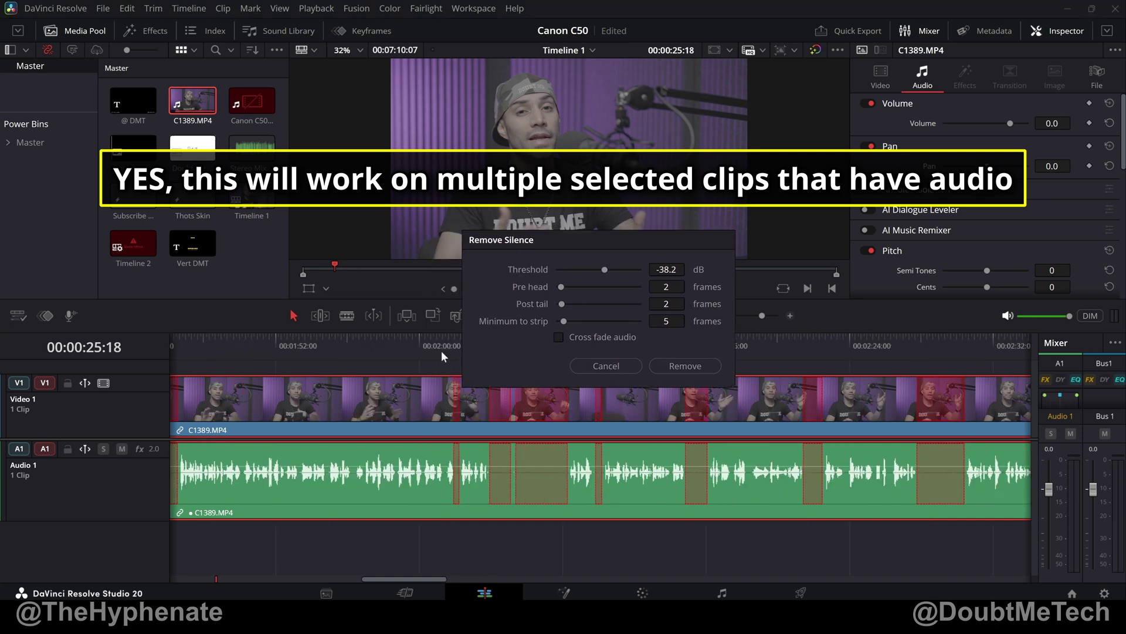
{"action": "left_click_drag", "start_coordinate": [381, 346], "coordinate": [428, 353]}
{"action": "key", "text": "space"}
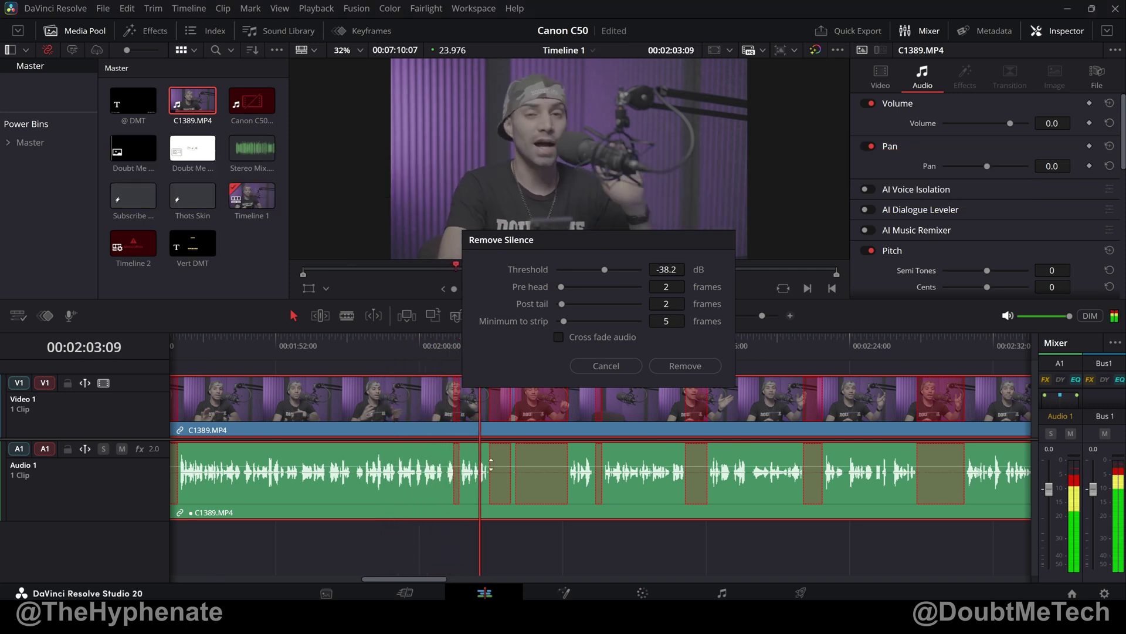
{"action": "key", "text": "space"}
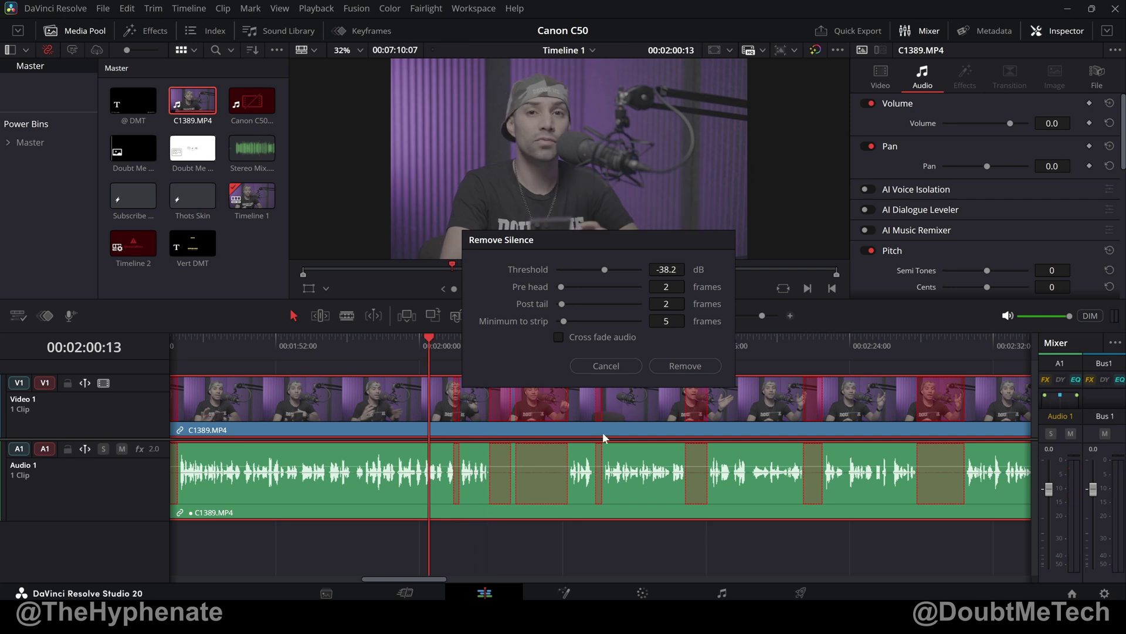
{"action": "left_click", "coordinate": [604, 365]}
Step: Open the Ripple Delete Silence settings for the selected C1389.MP4 clip
{"action": "scroll", "coordinate": [583, 437], "scroll_direction": "down", "scroll_amount": 5}
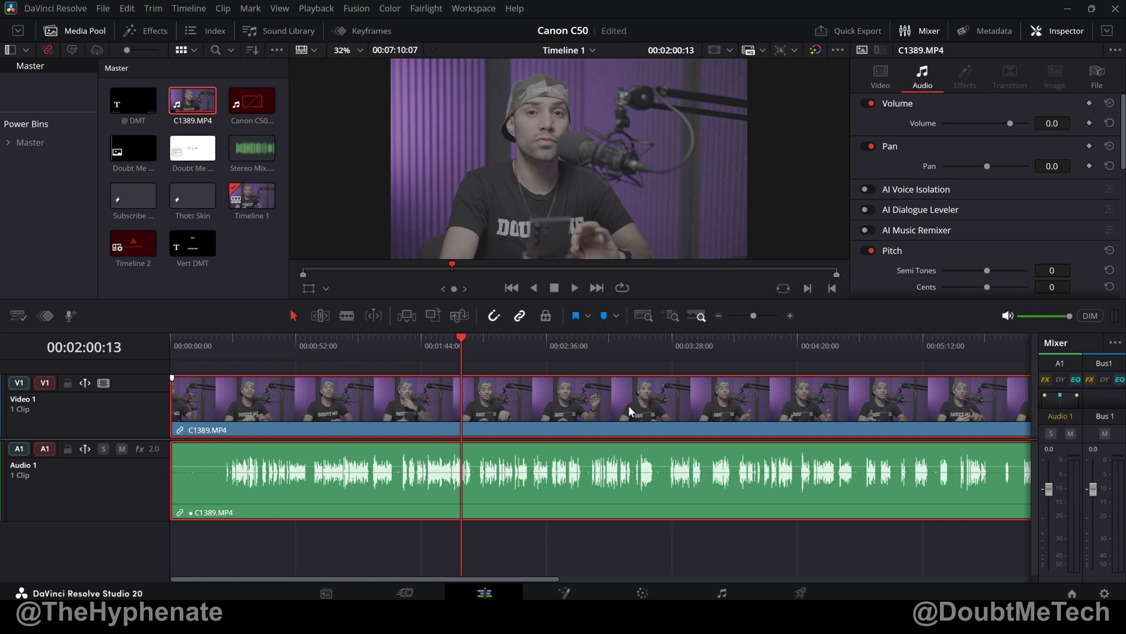
{"action": "scroll", "coordinate": [628, 406], "scroll_direction": "down", "scroll_amount": 1}
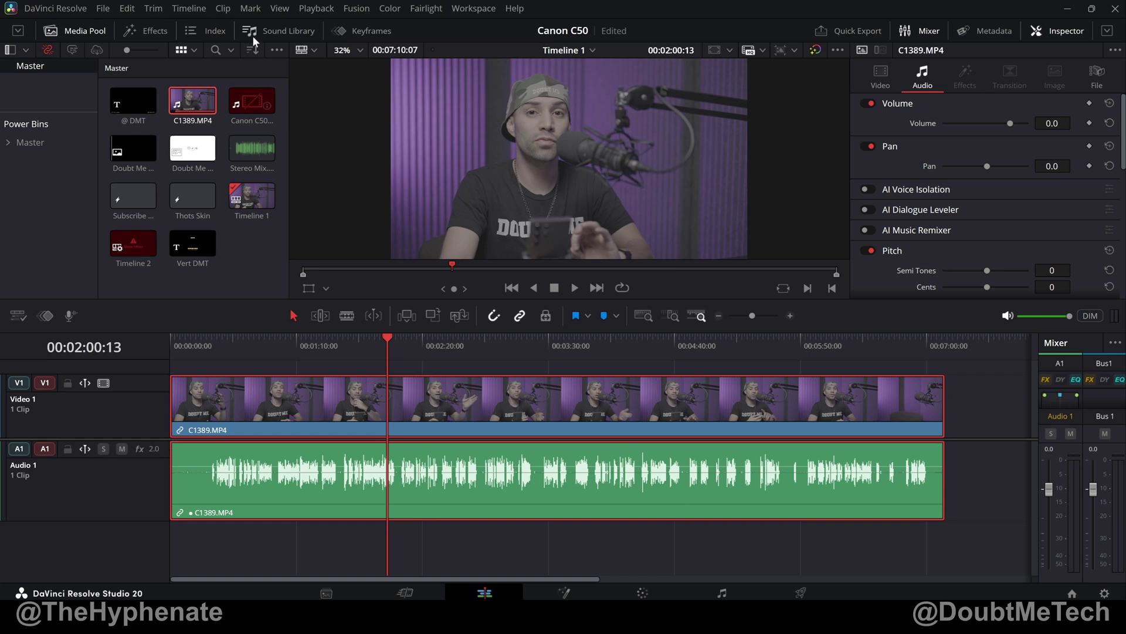
{"action": "left_click", "coordinate": [223, 9]}
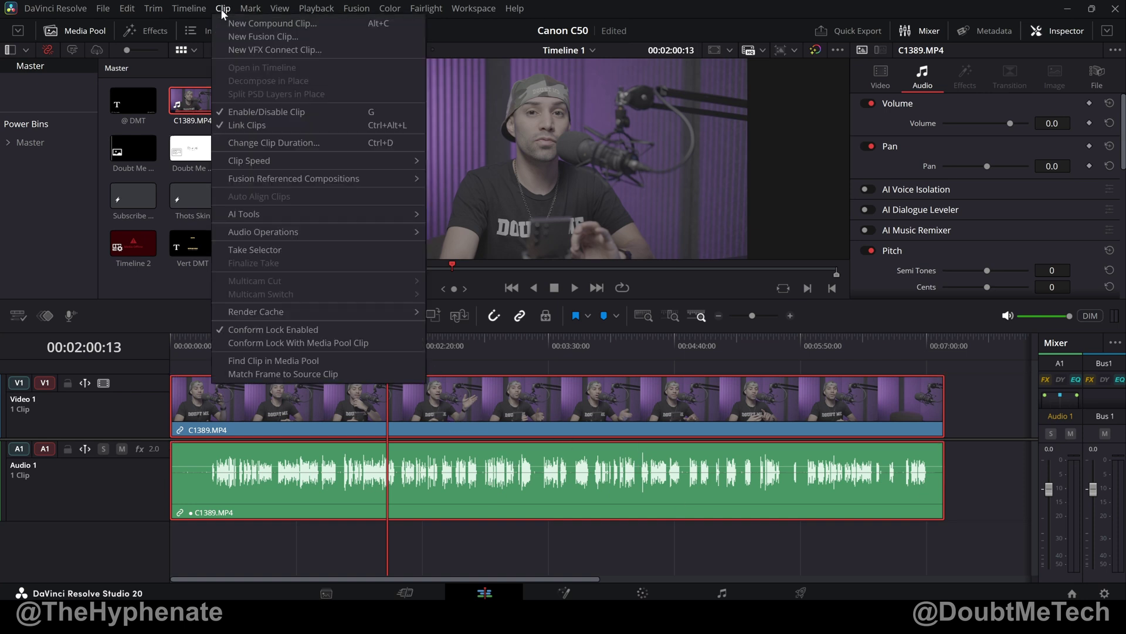
{"action": "mouse_move", "coordinate": [258, 233]}
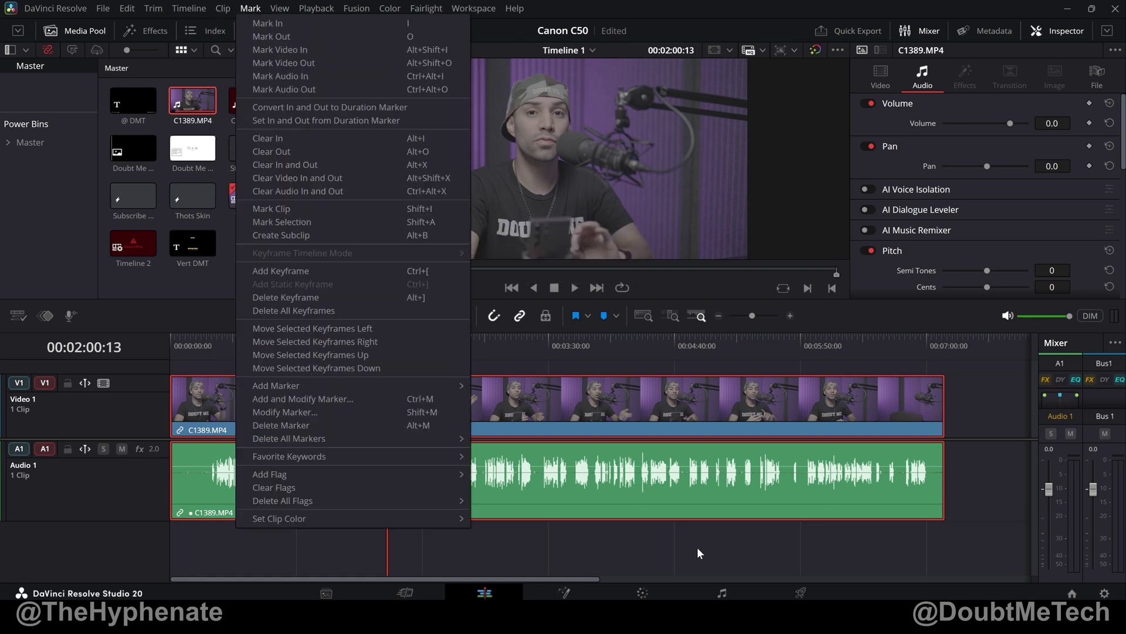
{"action": "left_click", "coordinate": [697, 546]}
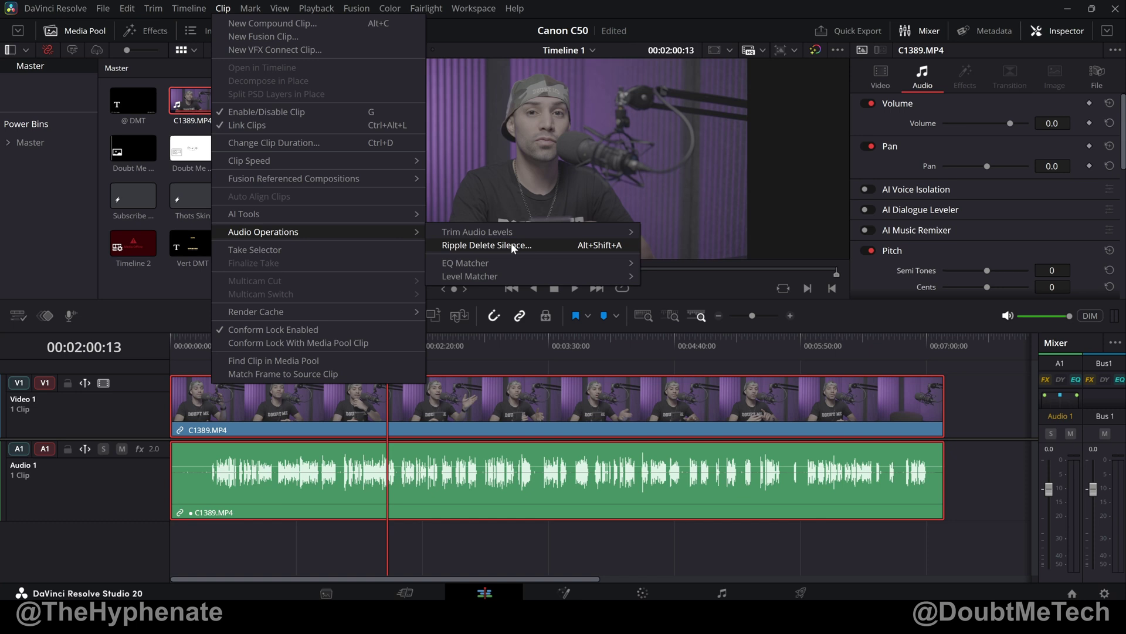
{"action": "left_click", "coordinate": [511, 244]}
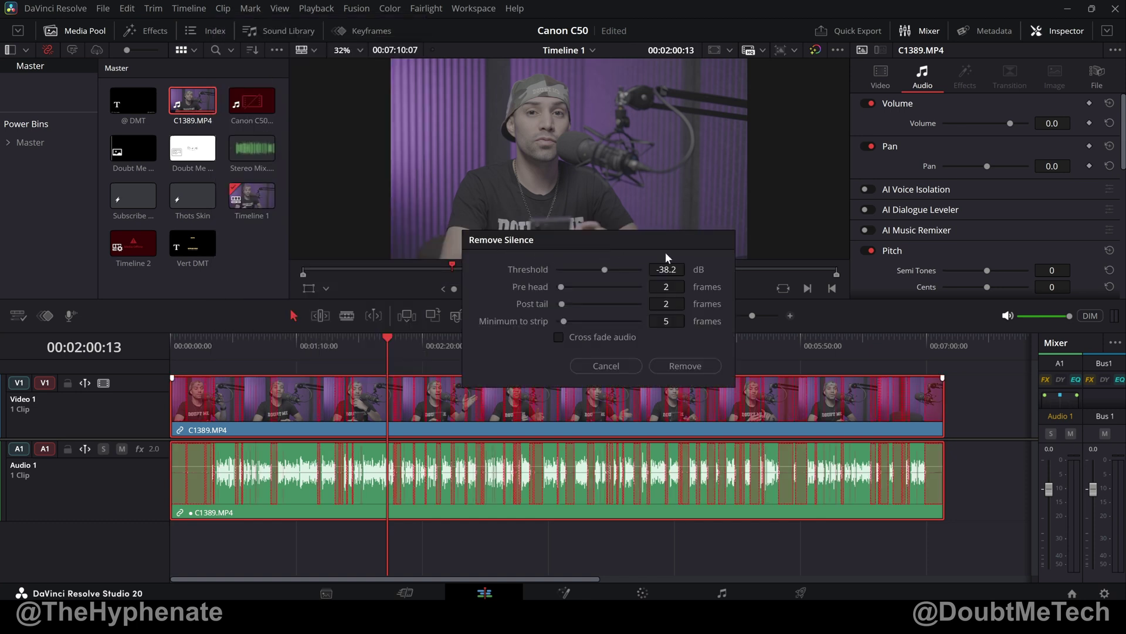
Step: Check the silences near 00:02:04 and raise the silence threshold to -34.0 dB
{"action": "scroll", "coordinate": [429, 519], "scroll_direction": "up", "scroll_amount": 6}
{"action": "scroll", "coordinate": [413, 527], "scroll_direction": "down", "scroll_amount": 2}
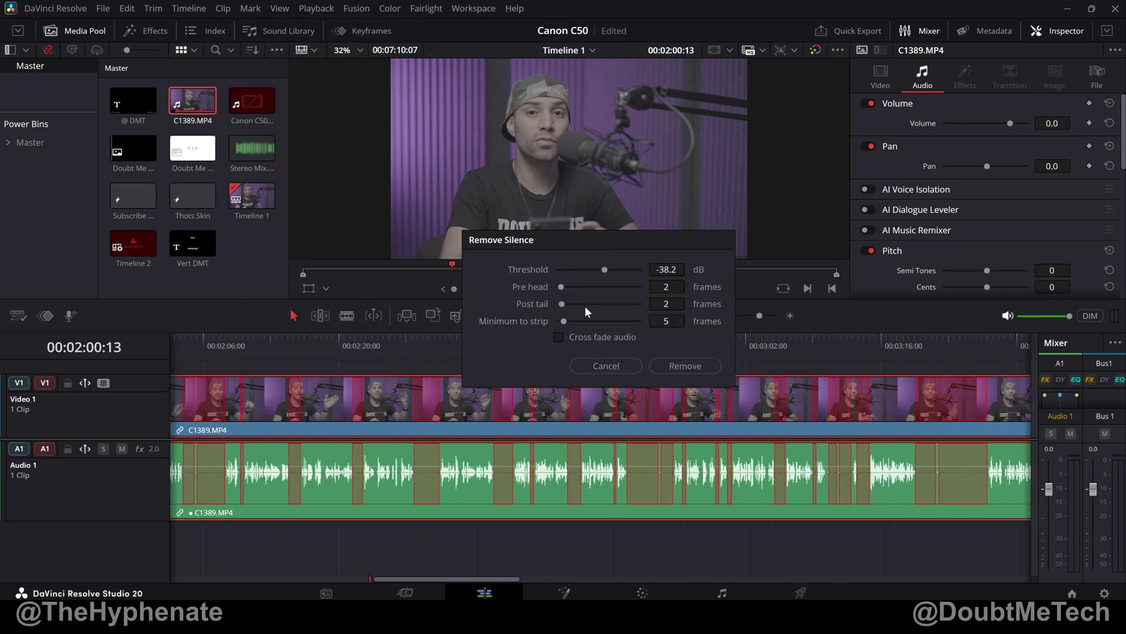
{"action": "scroll", "coordinate": [406, 522], "scroll_direction": "left", "scroll_amount": 3}
{"action": "scroll", "coordinate": [364, 502], "scroll_direction": "up", "scroll_amount": 2}
{"action": "left_click", "coordinate": [333, 492]}
{"action": "scroll", "coordinate": [340, 493], "scroll_direction": "up", "scroll_amount": 6}
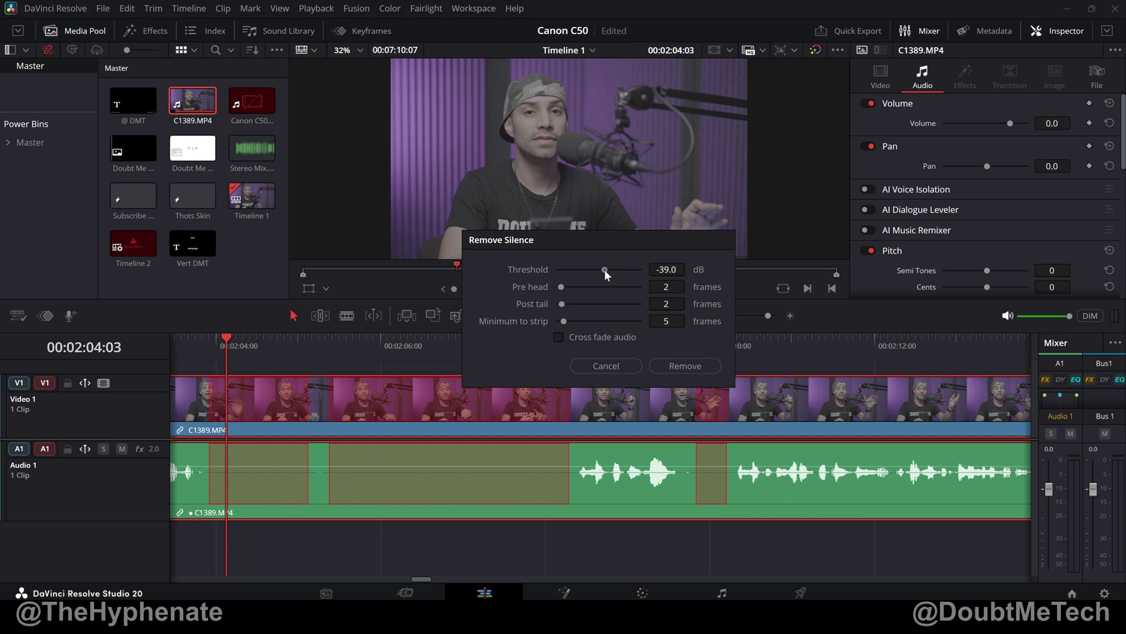
{"action": "left_click_drag", "start_coordinate": [604, 269], "coordinate": [608, 269]}
Step: Check the gaps after 00:02:48 and raise the silence threshold to -29.7 dB
{"action": "scroll", "coordinate": [713, 485], "scroll_direction": "right", "scroll_amount": 5}
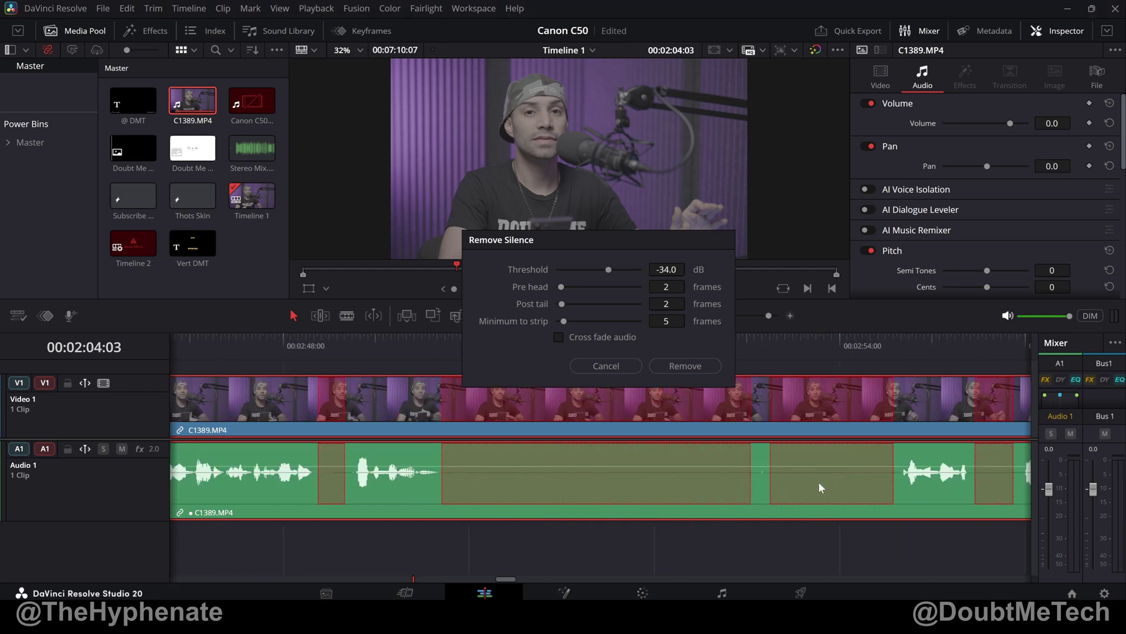
{"action": "scroll", "coordinate": [819, 481], "scroll_direction": "right", "scroll_amount": 2}
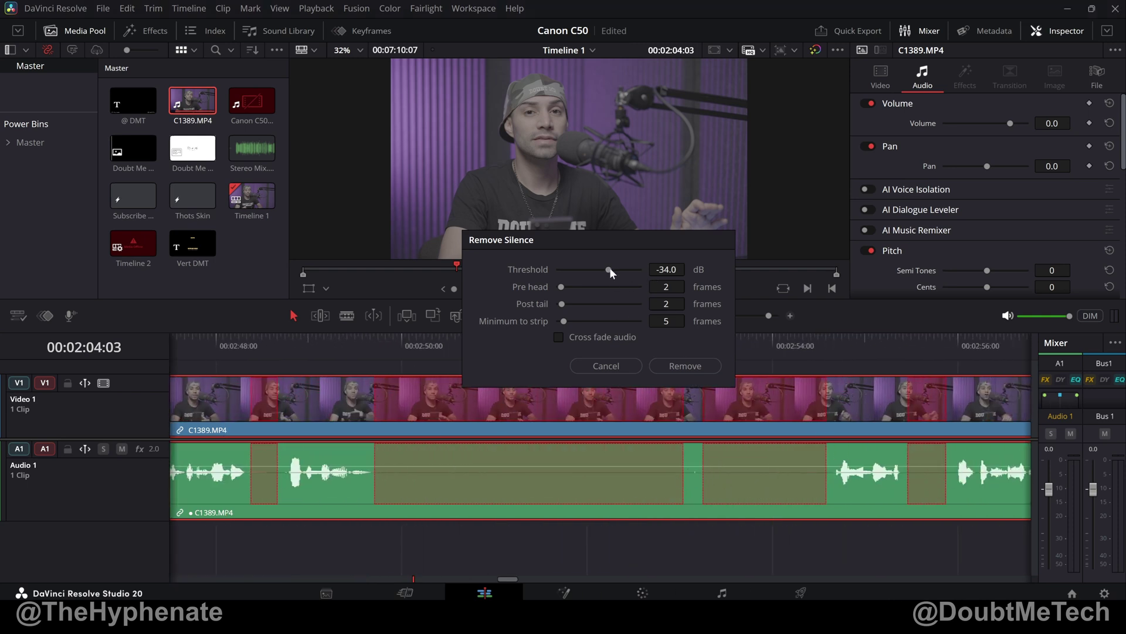
{"action": "left_click_drag", "start_coordinate": [610, 269], "coordinate": [610, 270]}
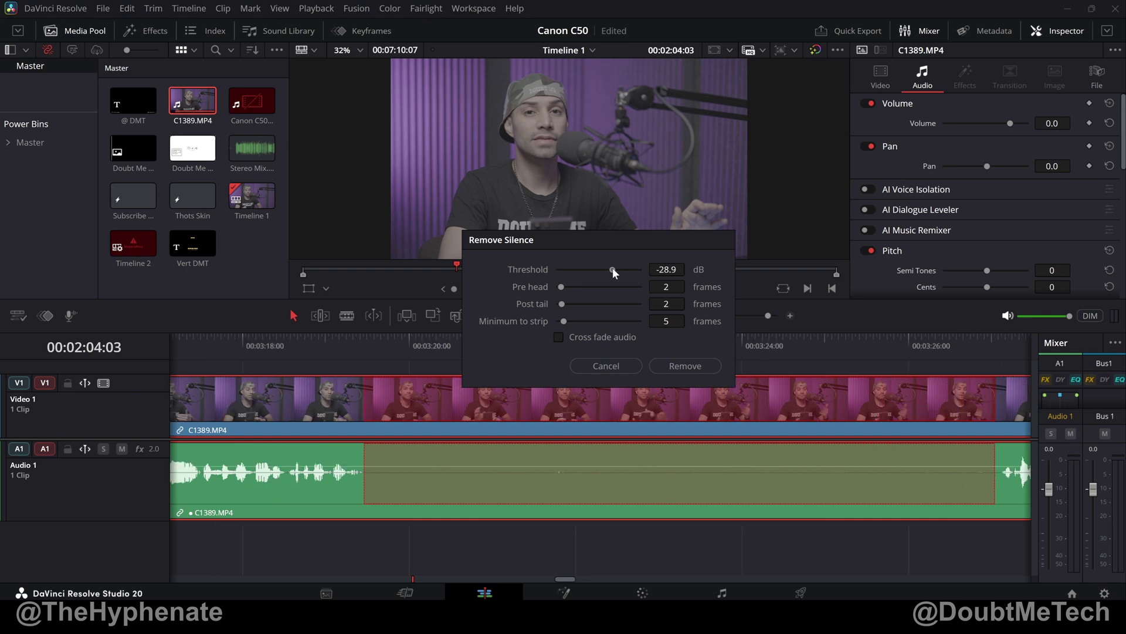
{"action": "left_click_drag", "start_coordinate": [612, 267], "coordinate": [612, 269]}
Step: Check the marked silences near the end of the clip and set the silence threshold to -27.2 dB
{"action": "scroll", "coordinate": [723, 470], "scroll_direction": "right", "scroll_amount": 10}
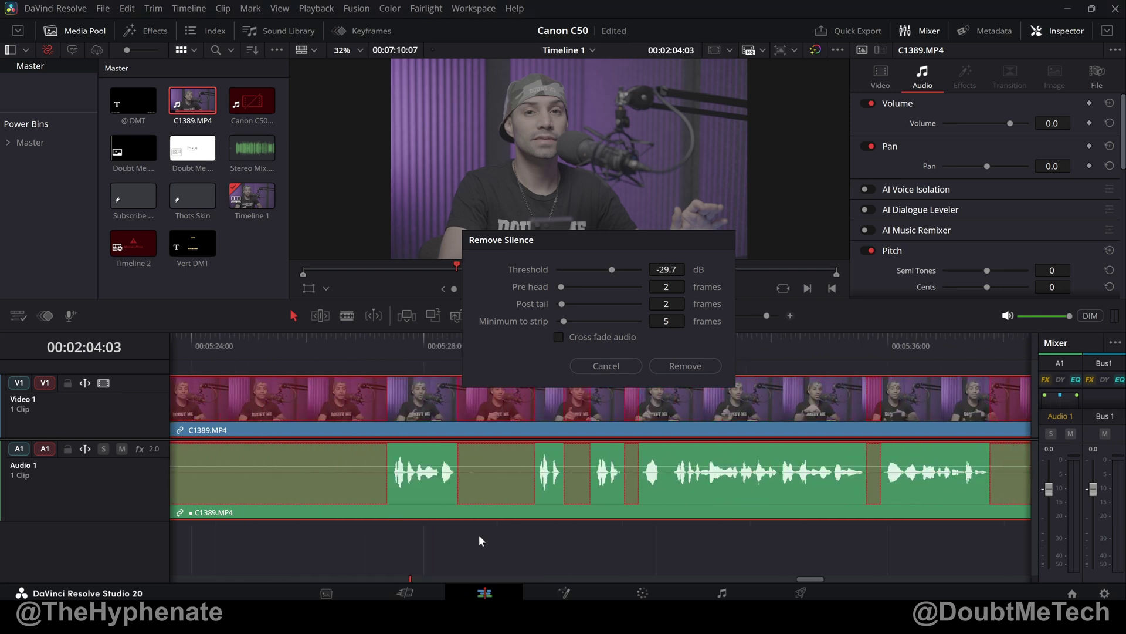
{"action": "scroll", "coordinate": [481, 540], "scroll_direction": "right", "scroll_amount": 5}
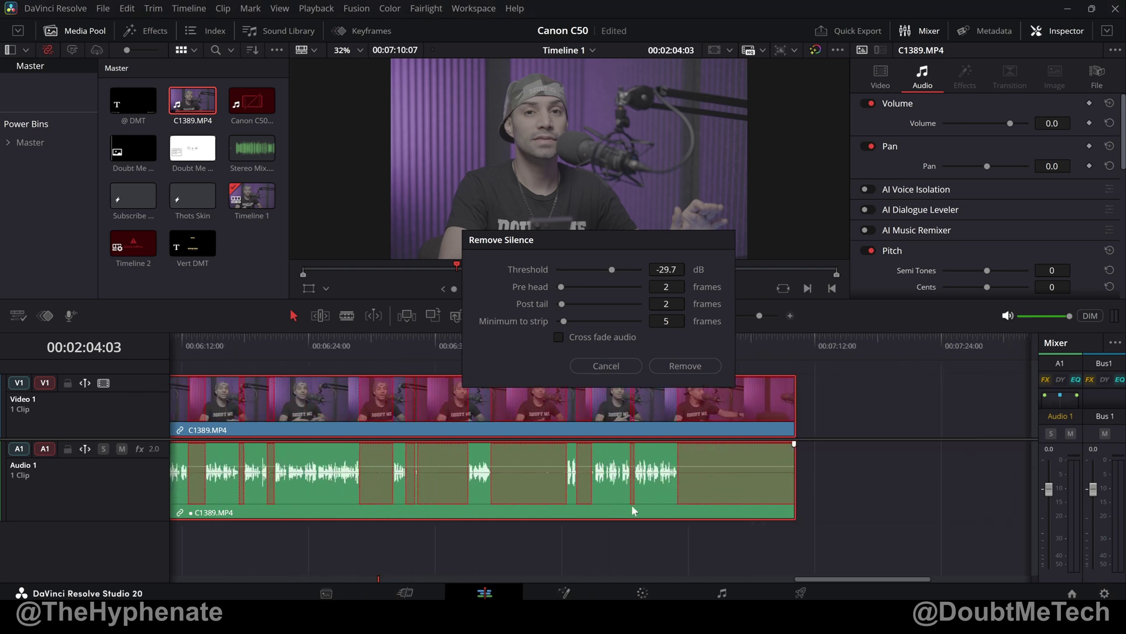
{"action": "scroll", "coordinate": [632, 506], "scroll_direction": "up", "scroll_amount": 4}
{"action": "scroll", "coordinate": [414, 480], "scroll_direction": "down", "scroll_amount": 4}
{"action": "scroll", "coordinate": [424, 485], "scroll_direction": "up", "scroll_amount": 6}
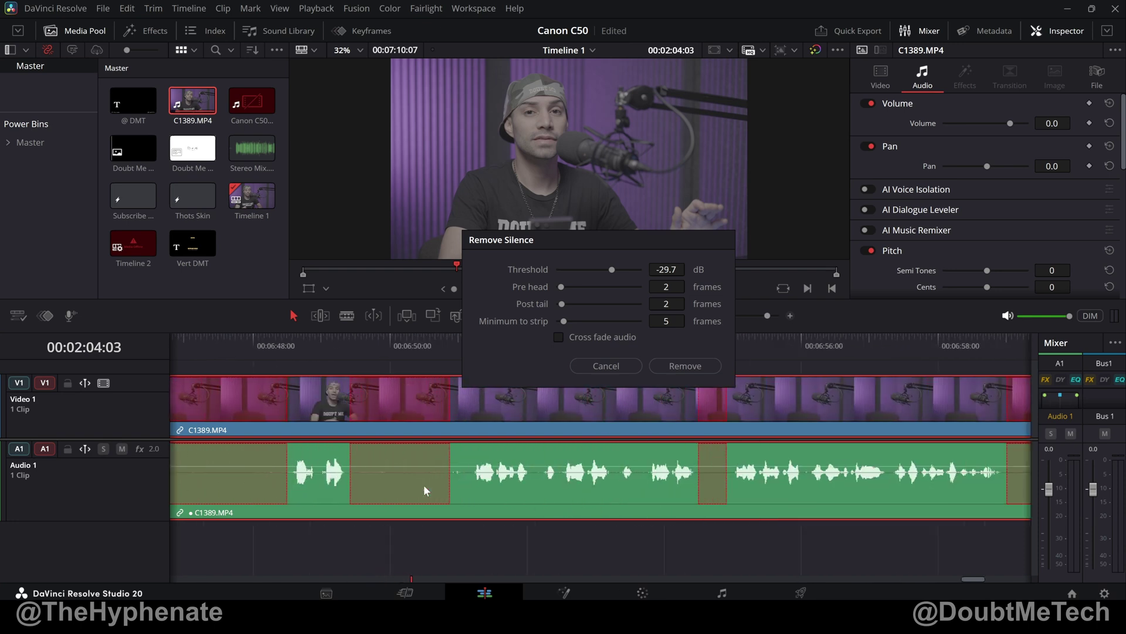
{"action": "scroll", "coordinate": [423, 484], "scroll_direction": "up", "scroll_amount": 2}
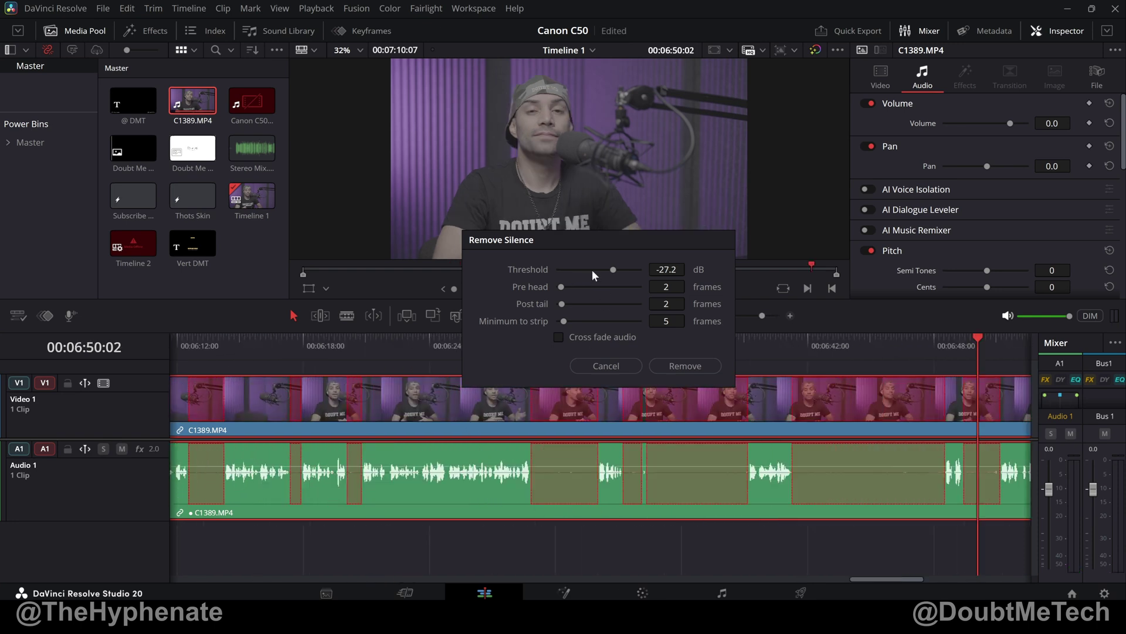
Step: Review the marked silences backward through the clip to the gap near 00:01:22
{"action": "scroll", "coordinate": [385, 488], "scroll_direction": "left", "scroll_amount": 10}
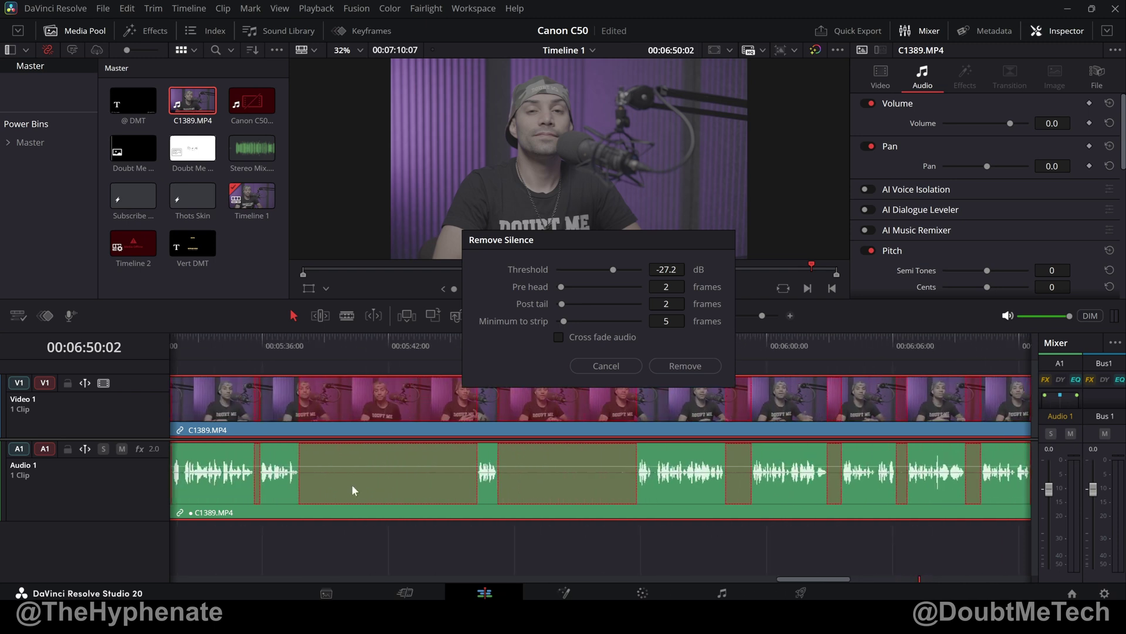
{"action": "scroll", "coordinate": [351, 484], "scroll_direction": "left", "scroll_amount": 10}
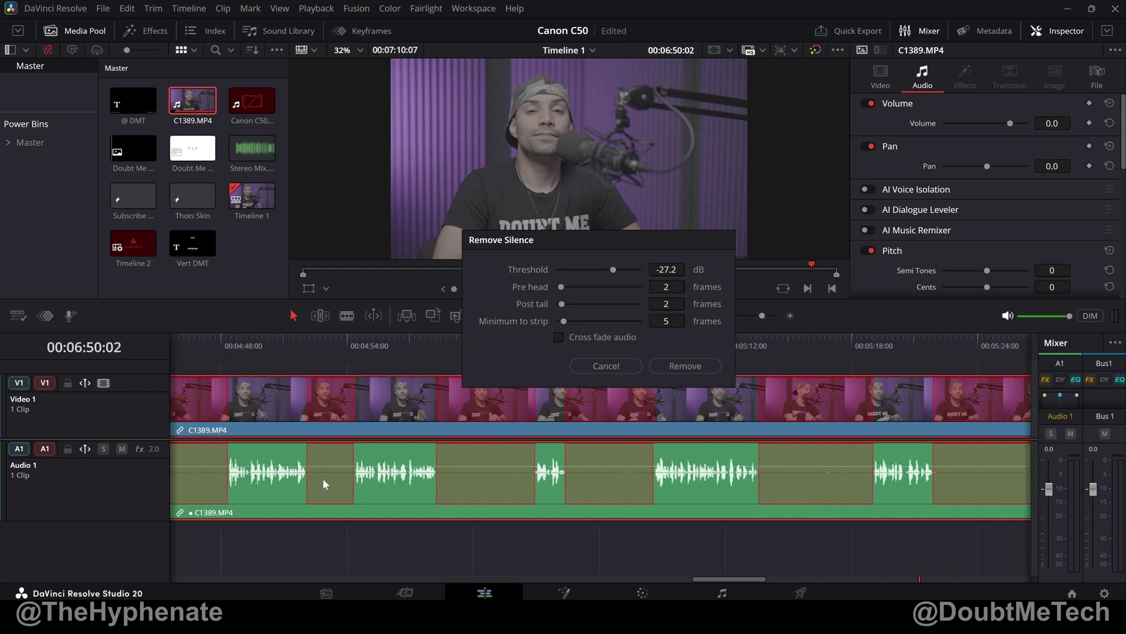
{"action": "left_click_drag", "start_coordinate": [287, 485], "coordinate": [685, 503]}
{"action": "left_click_drag", "start_coordinate": [405, 480], "coordinate": [792, 493]}
{"action": "scroll", "coordinate": [498, 487], "scroll_direction": "down", "scroll_amount": 8}
{"action": "scroll", "coordinate": [275, 464], "scroll_direction": "up", "scroll_amount": 4}
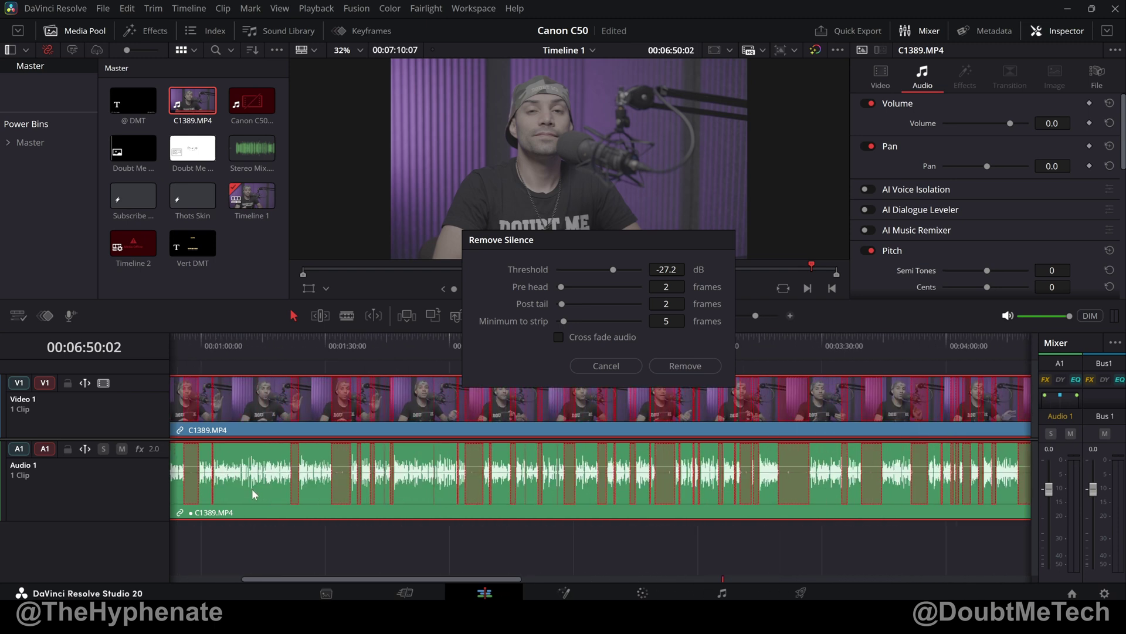
{"action": "scroll", "coordinate": [429, 491], "scroll_direction": "up", "scroll_amount": 8}
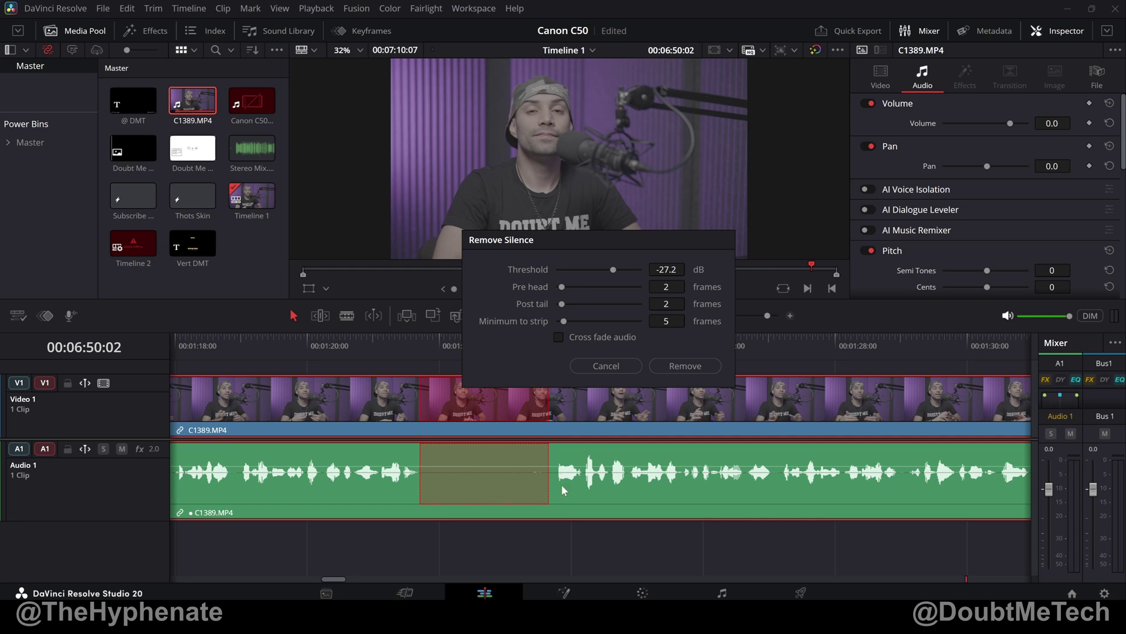
Step: Play from the speech start near 00:01:23, try different pre head lengths and return the pre head to 2 frames
{"action": "left_click_drag", "start_coordinate": [564, 287], "coordinate": [561, 292]}
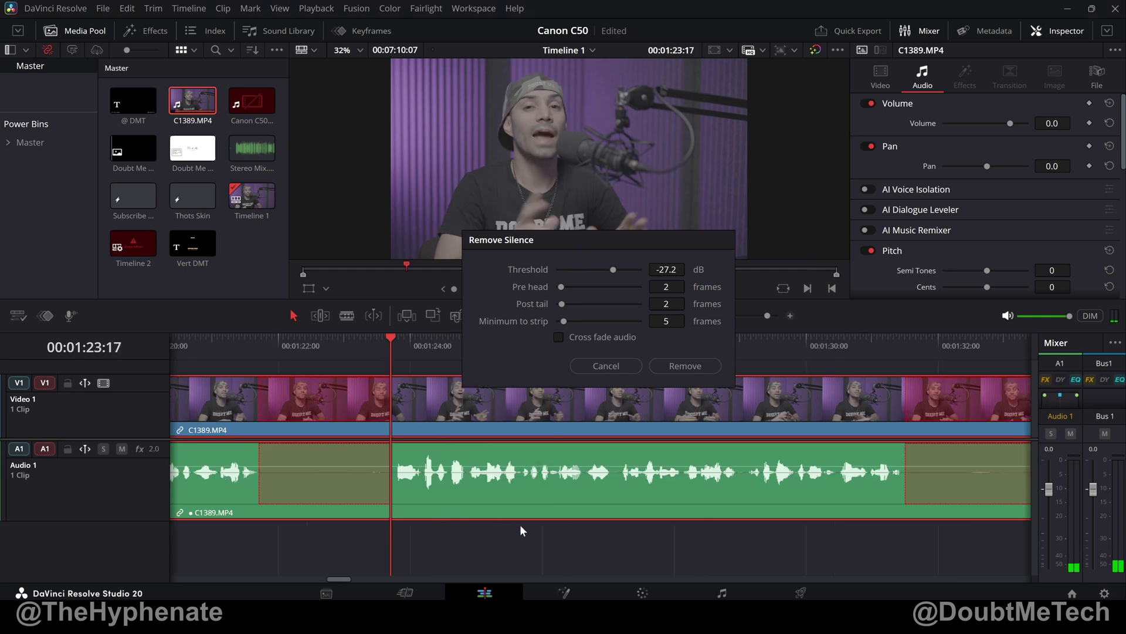
{"action": "key", "text": "space"}
{"action": "key", "text": "space"}
{"action": "key", "text": "space"}
{"action": "key", "text": "space"}
{"action": "left_click_drag", "start_coordinate": [561, 286], "coordinate": [559, 289]}
{"action": "left_click_drag", "start_coordinate": [559, 287], "coordinate": [561, 287]}
Step: Set the post tail to 4 frames while checking the end of speech before the gap near 00:01:22
{"action": "scroll", "coordinate": [439, 534], "scroll_direction": "left", "scroll_amount": 3}
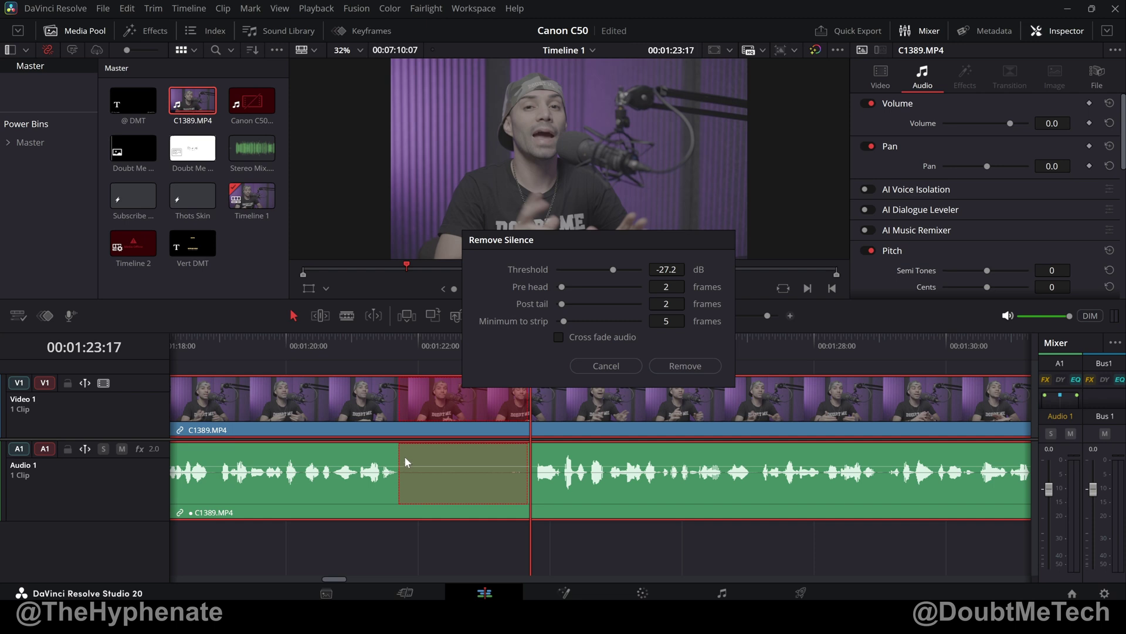
{"action": "left_click", "coordinate": [562, 303]}
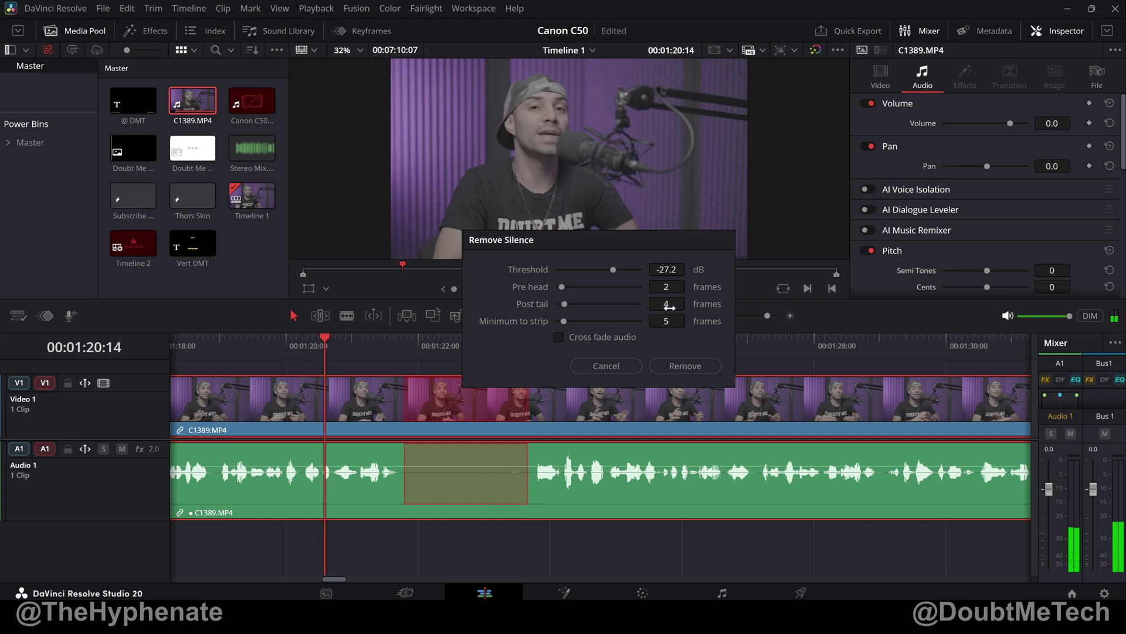
{"action": "left_click_drag", "start_coordinate": [564, 305], "coordinate": [567, 337]}
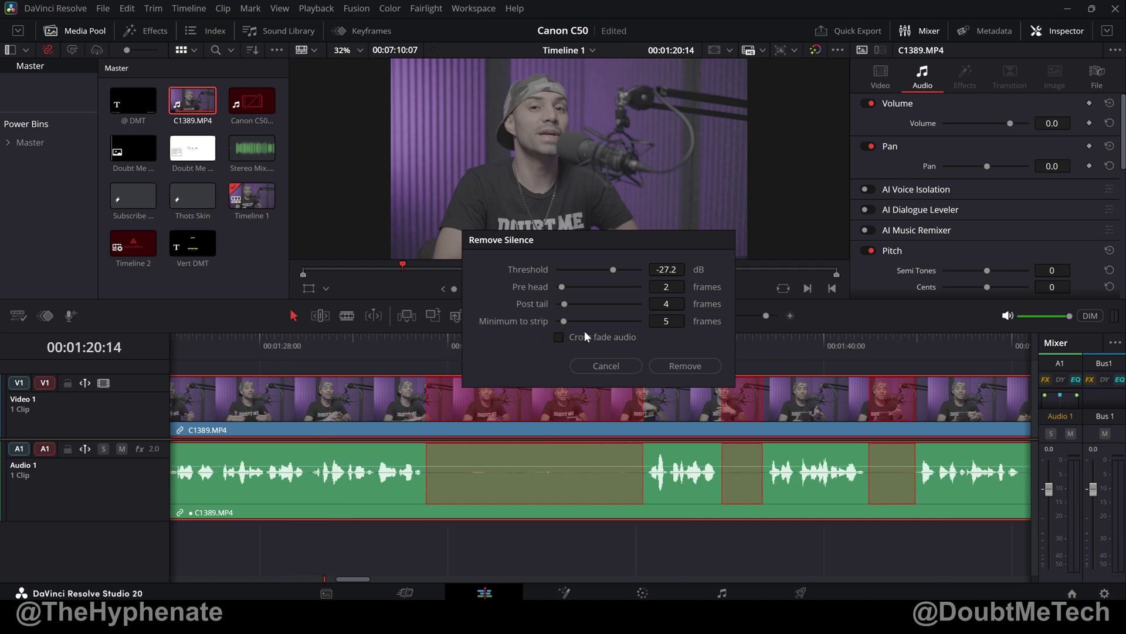
Step: Examine the marked silences along the rest of the clip to judge the current threshold, pre head and post tail settings
{"action": "scroll", "coordinate": [766, 545], "scroll_direction": "right", "scroll_amount": 5}
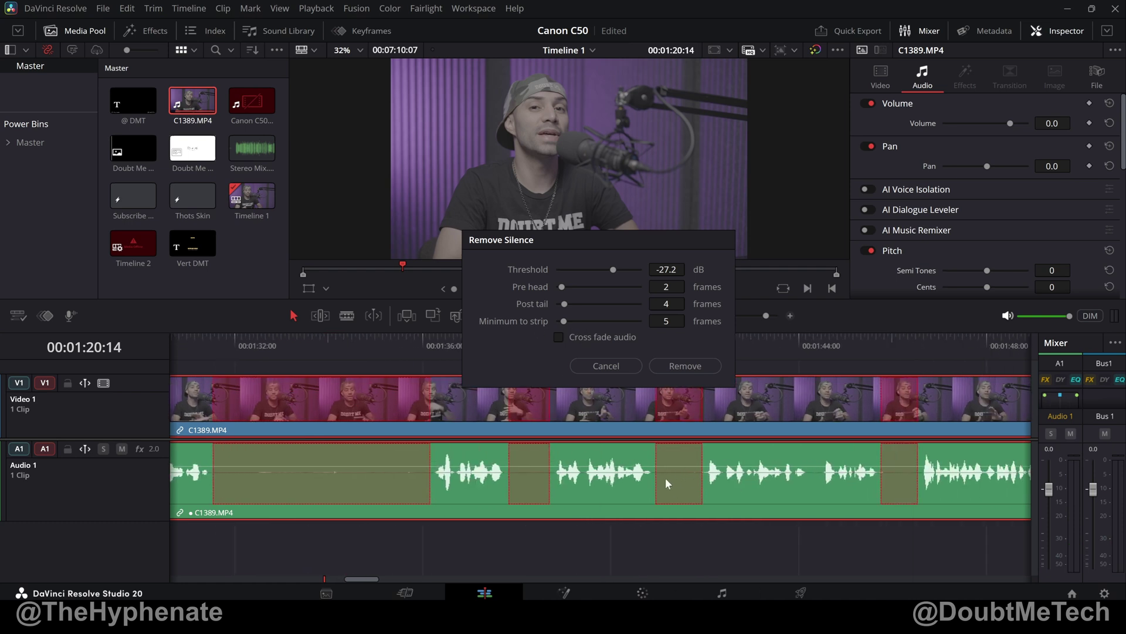
{"action": "scroll", "coordinate": [723, 489], "scroll_direction": "right", "scroll_amount": 15}
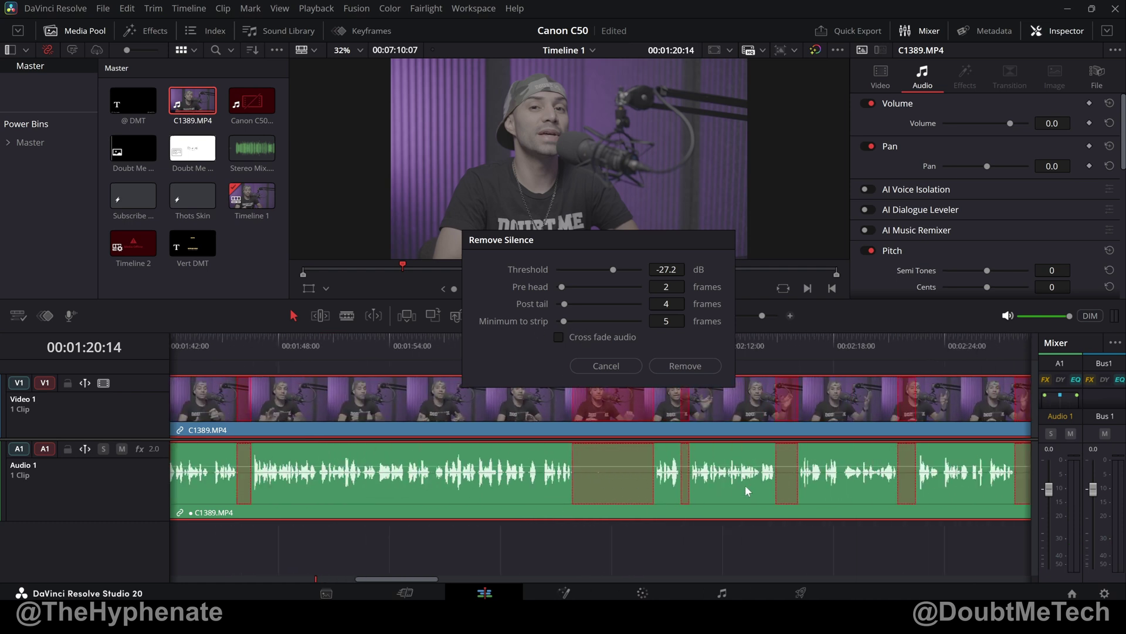
{"action": "scroll", "coordinate": [559, 439], "scroll_direction": "right", "scroll_amount": 10}
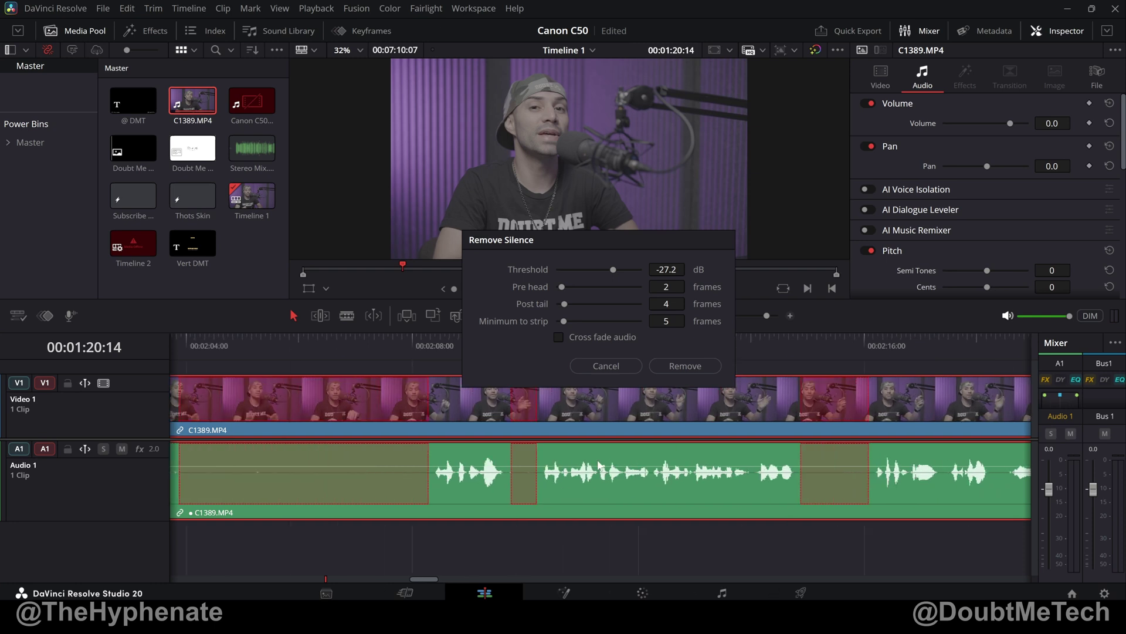
{"action": "scroll", "coordinate": [766, 478], "scroll_direction": "right", "scroll_amount": 5}
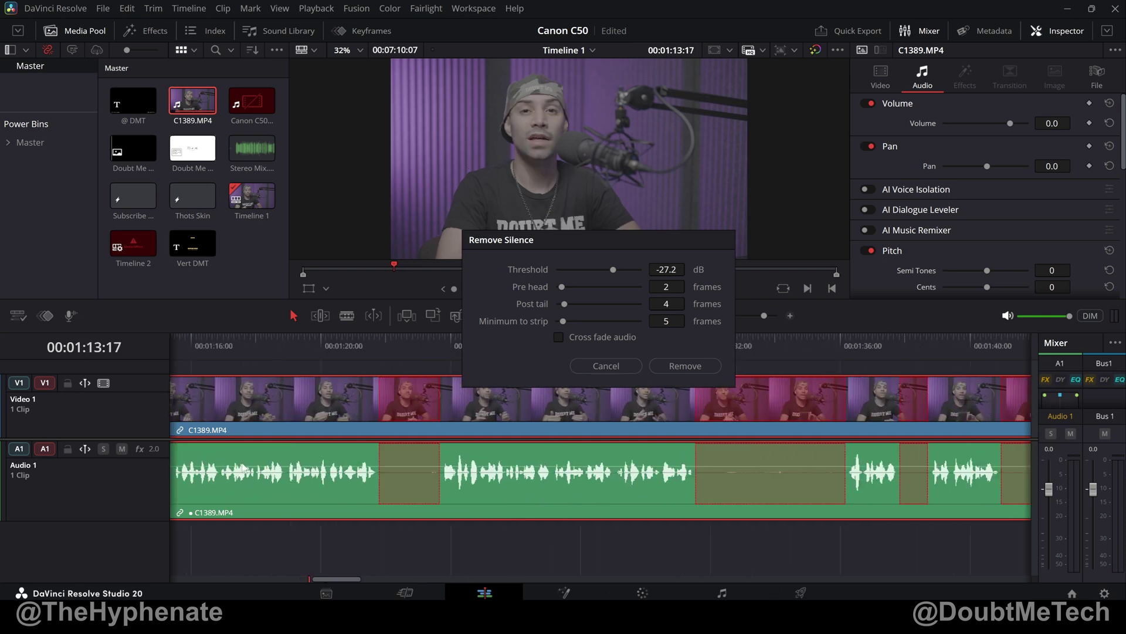
{"action": "scroll", "coordinate": [792, 480], "scroll_direction": "right", "scroll_amount": 1}
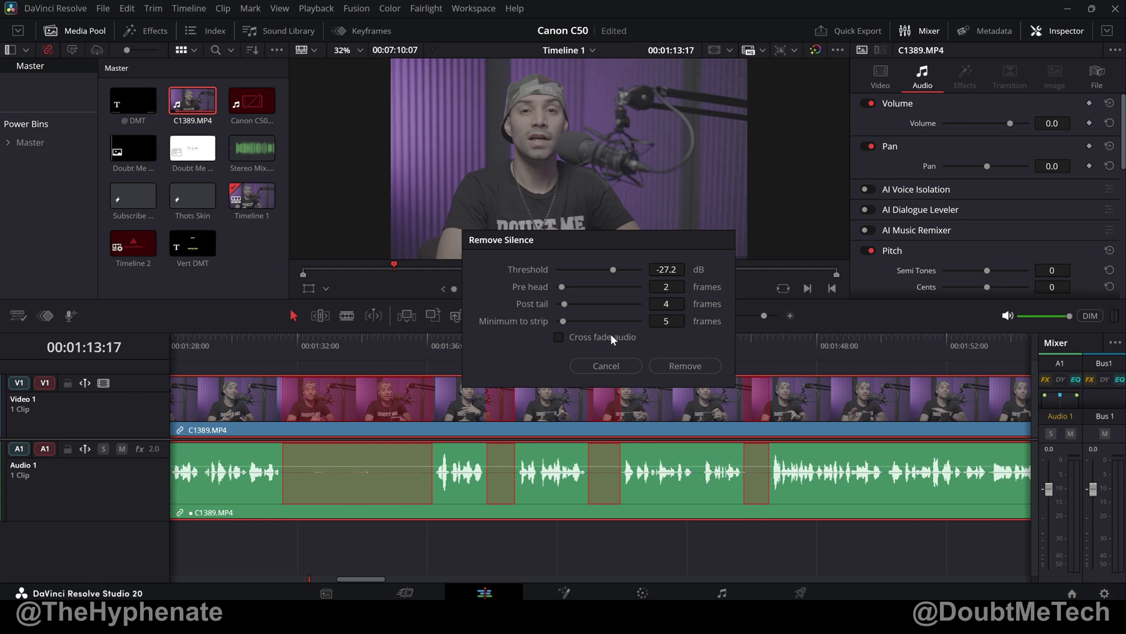
{"action": "scroll", "coordinate": [736, 484], "scroll_direction": "down", "scroll_amount": 4}
{"action": "scroll", "coordinate": [827, 488], "scroll_direction": "right", "scroll_amount": 5}
{"action": "scroll", "coordinate": [843, 492], "scroll_direction": "down", "scroll_amount": 6}
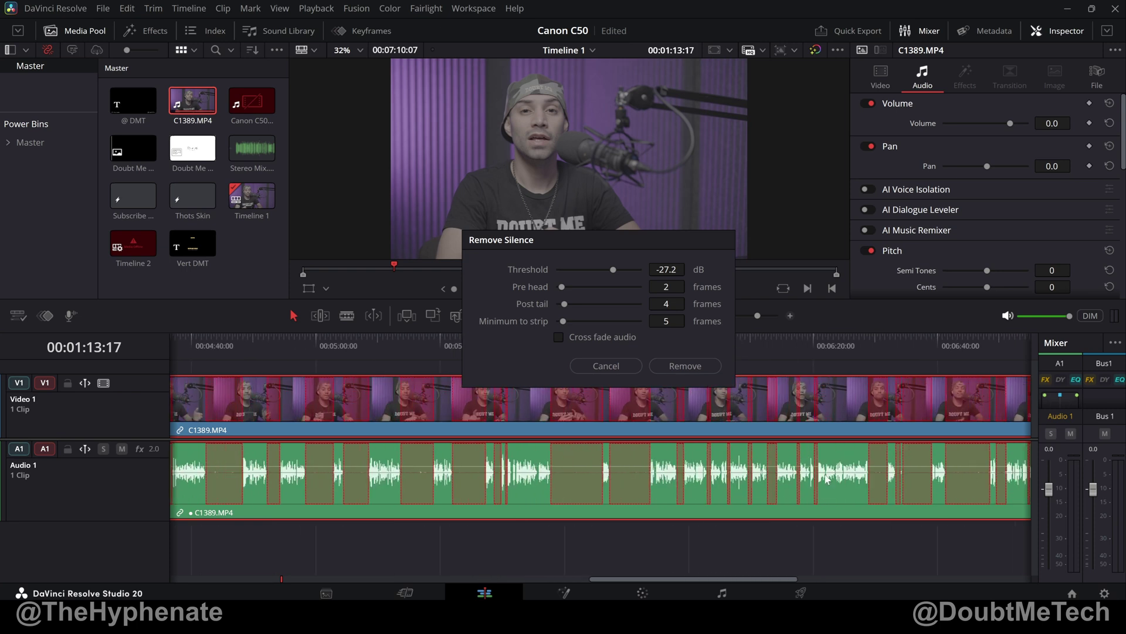
Step: Remove the marked silences with audio cross fades enabled and inspect the cross fade at one of the cuts
{"action": "scroll", "coordinate": [349, 480], "scroll_direction": "up", "scroll_amount": 6}
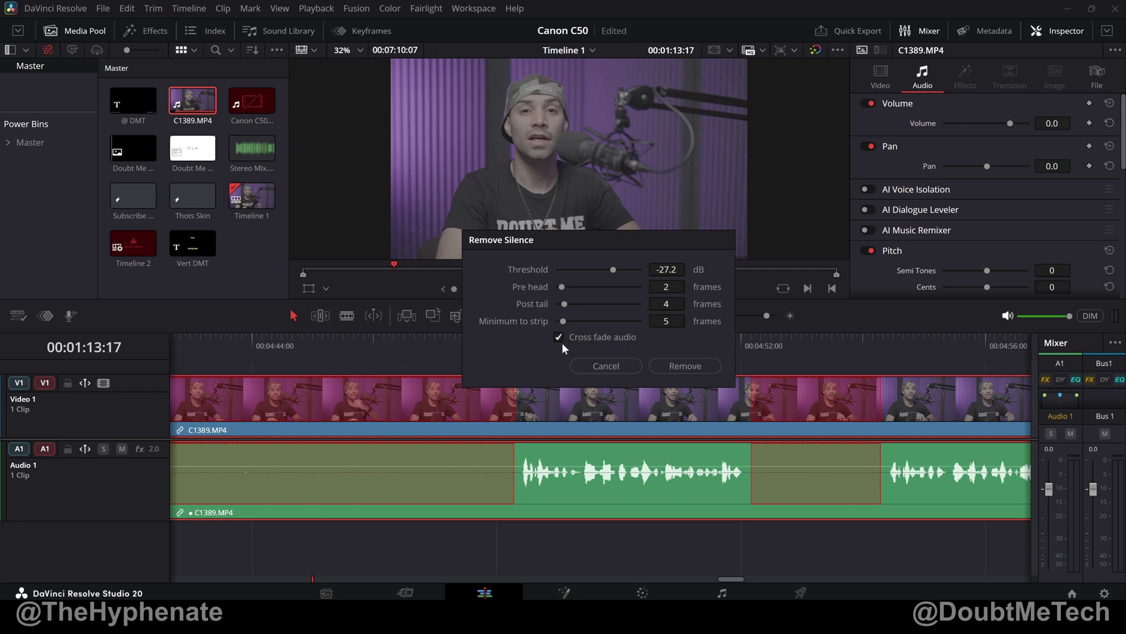
{"action": "scroll", "coordinate": [733, 496], "scroll_direction": "down", "scroll_amount": 8}
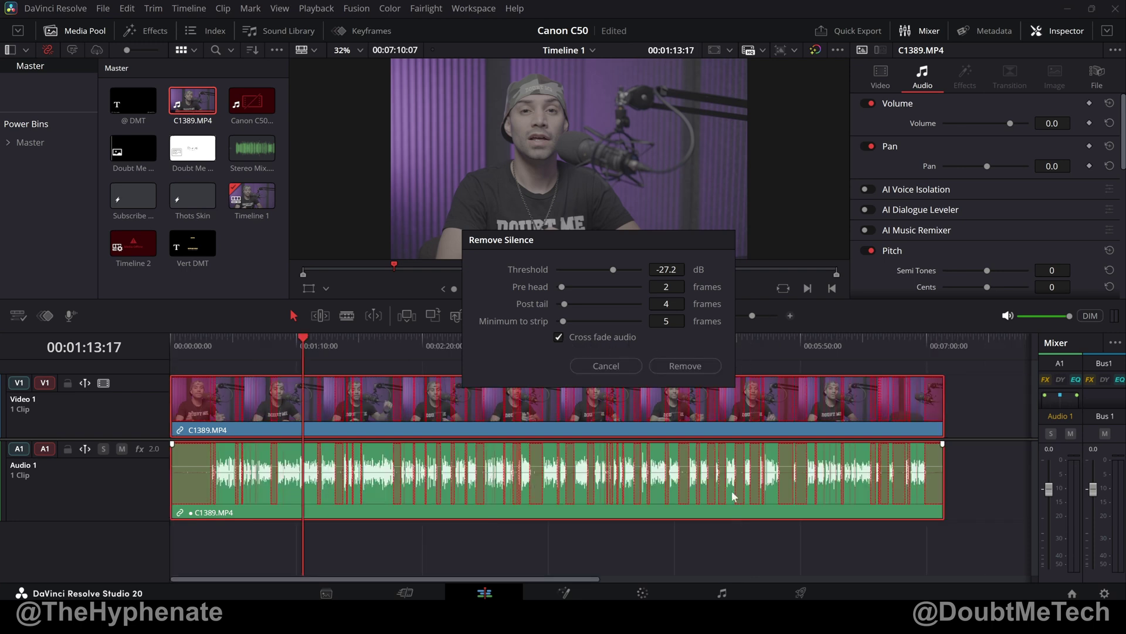
{"action": "left_click", "coordinate": [684, 366]}
{"action": "scroll", "coordinate": [421, 499], "scroll_direction": "up", "scroll_amount": 5}
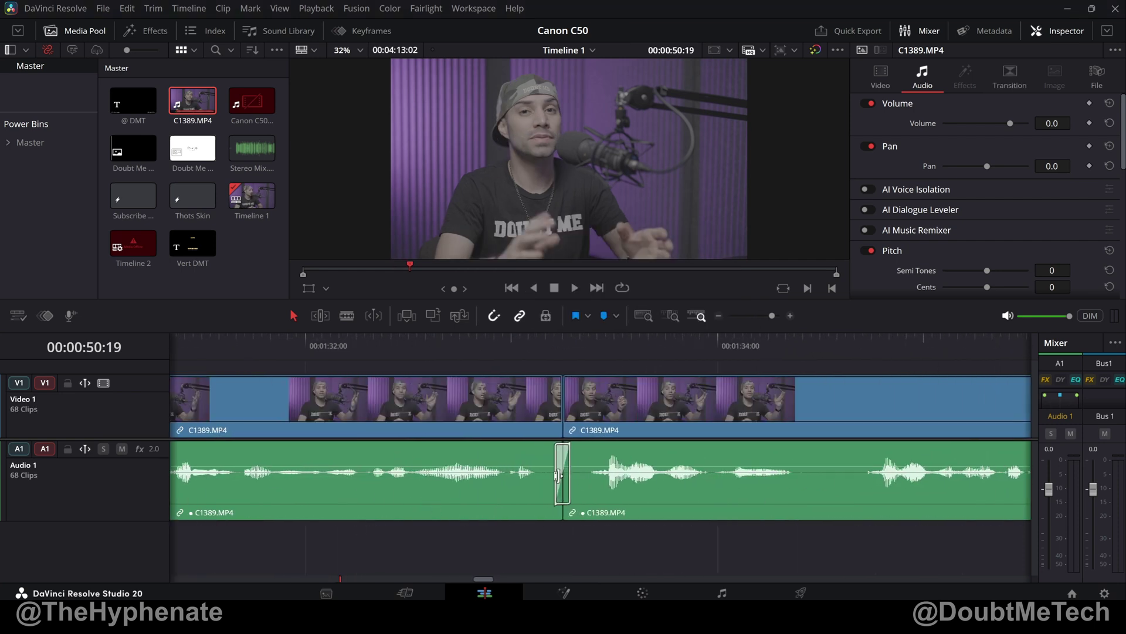
{"action": "scroll", "coordinate": [558, 475], "scroll_direction": "left", "scroll_amount": 6}
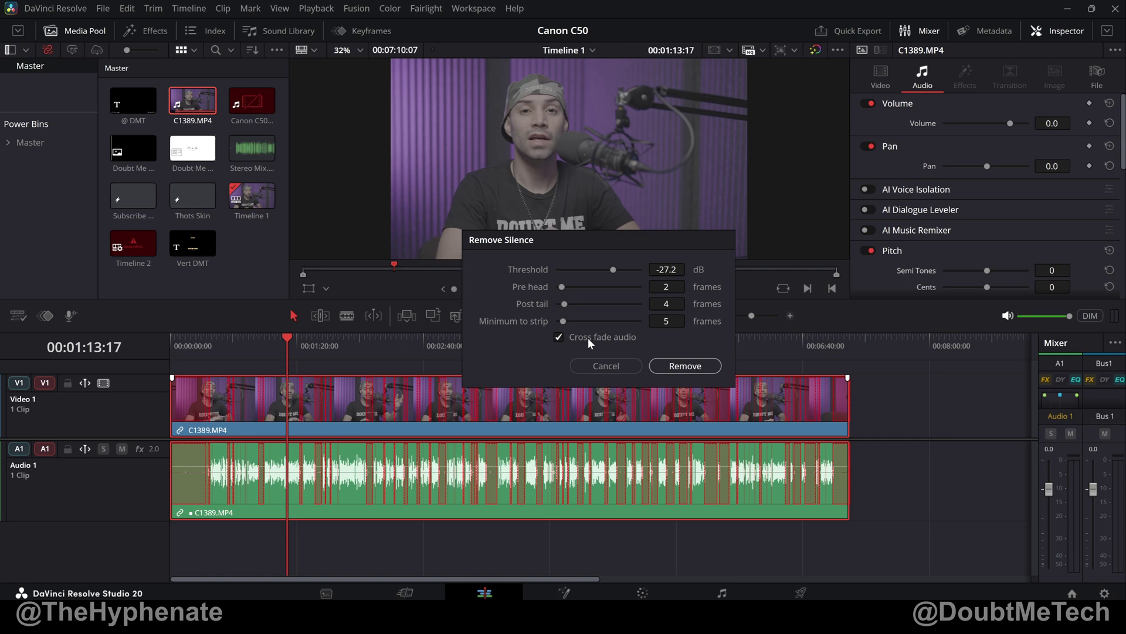
Step: Turn off audio cross fading and remove all marked silences from the clip
{"action": "left_click", "coordinate": [560, 338]}
{"action": "left_click", "coordinate": [680, 368]}
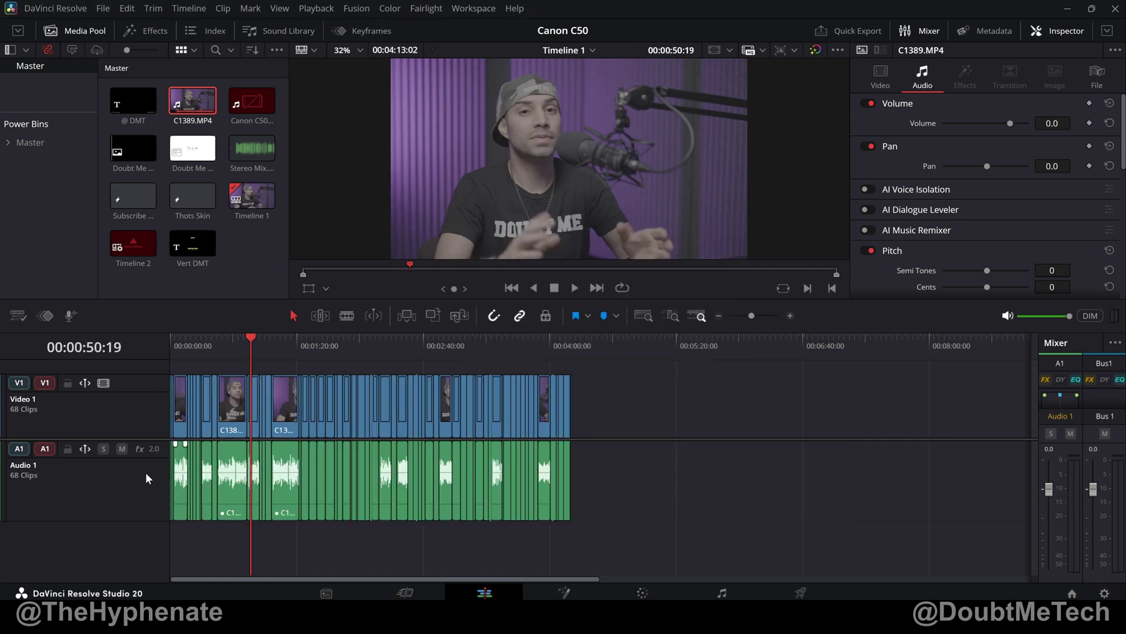